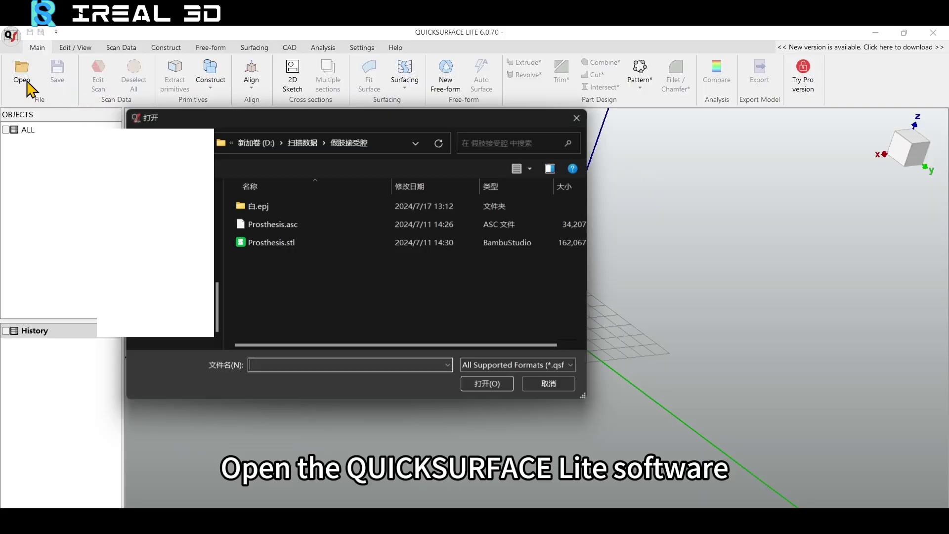
- Import Prosthesis.stl into QuickSurface Lite, keeping the model units as millimetres
{"action": "left_click", "coordinate": [346, 241]}
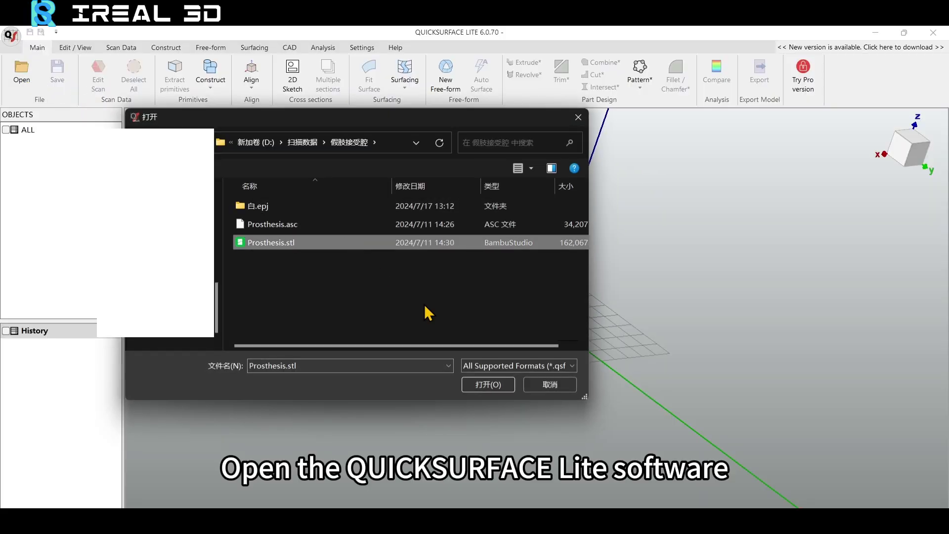
{"action": "left_click", "coordinate": [487, 384]}
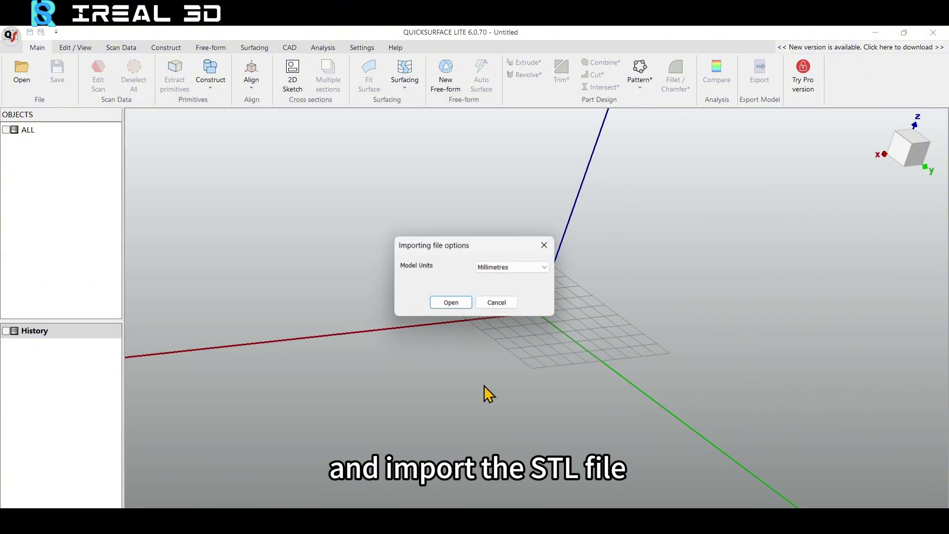
{"action": "left_click", "coordinate": [457, 302]}
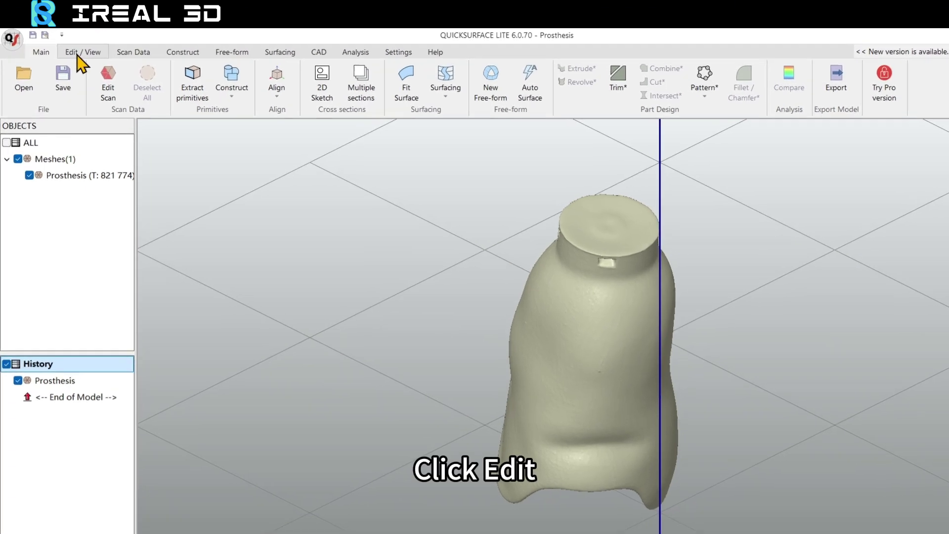
{"action": "left_click", "coordinate": [82, 49]}
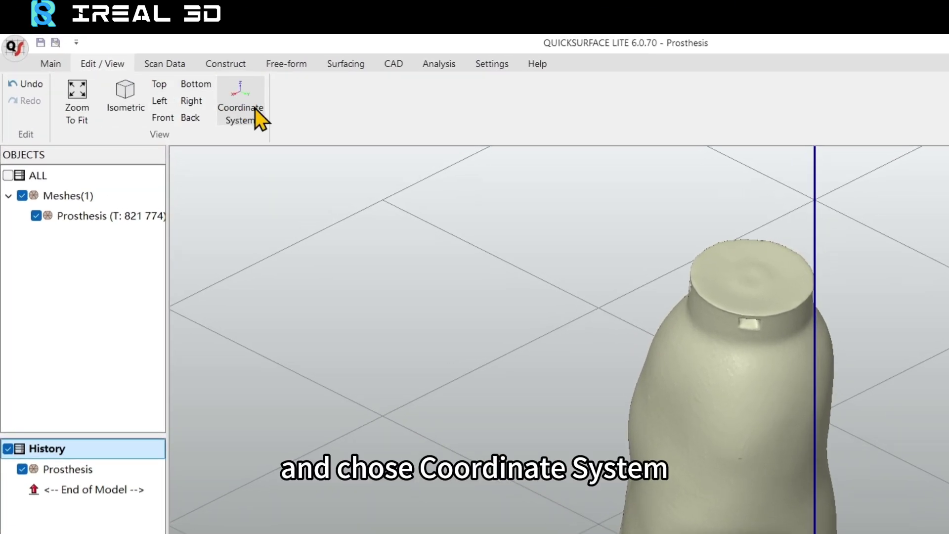
{"action": "left_click", "coordinate": [255, 109]}
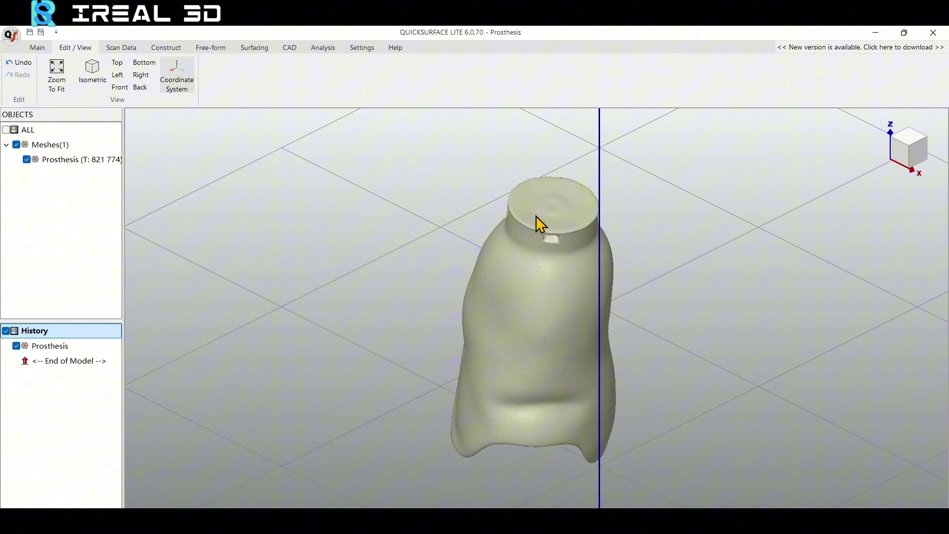
{"action": "left_click", "coordinate": [37, 48]}
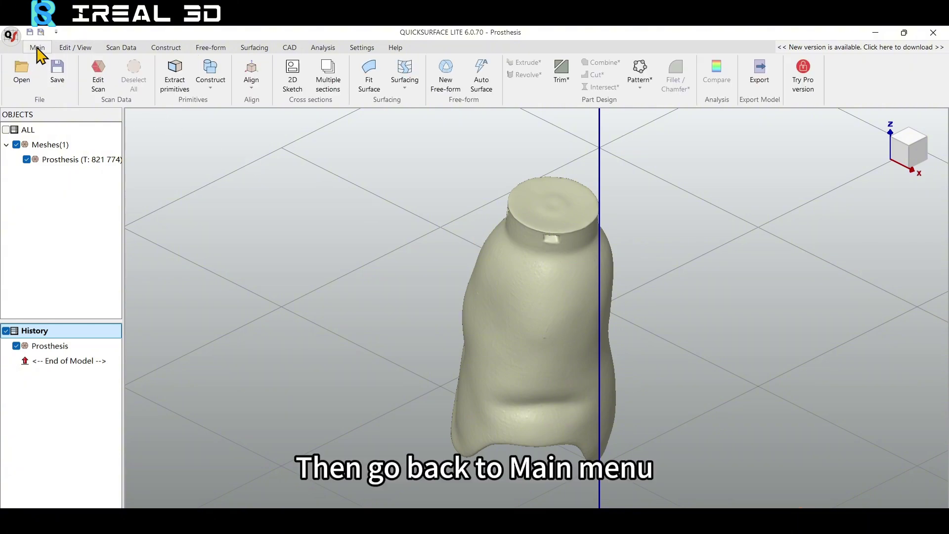
- Extract a plane primitive fitted to the mesh's flat top face and create it
{"action": "left_click", "coordinate": [172, 92]}
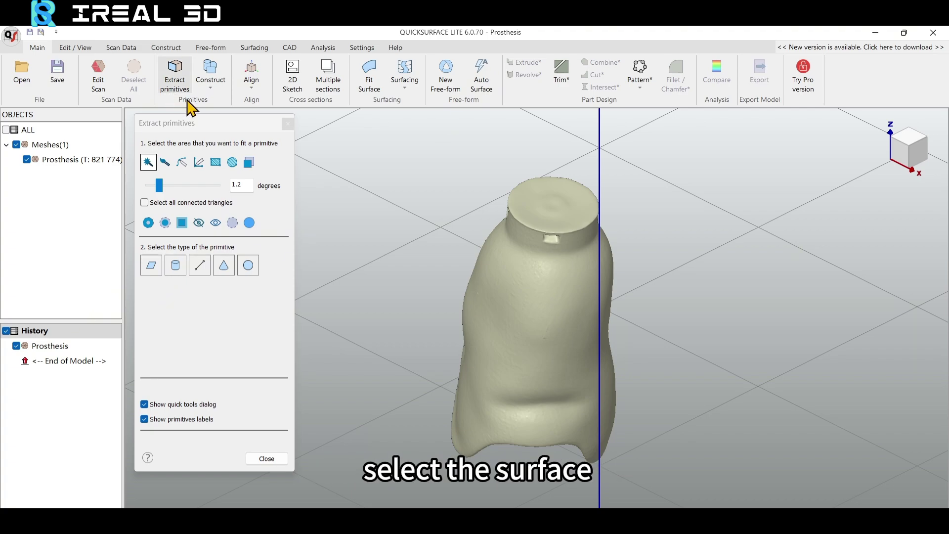
{"action": "left_click", "coordinate": [555, 213]}
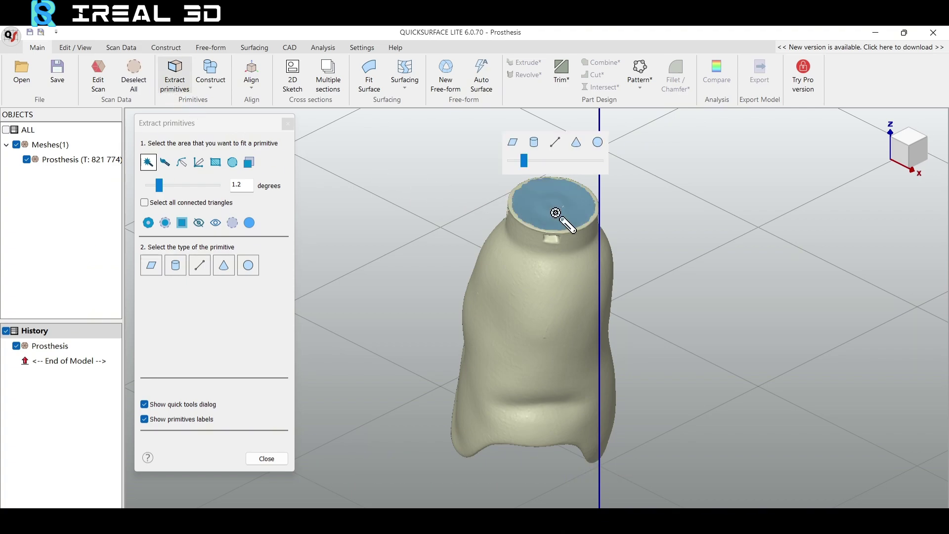
{"action": "left_click", "coordinate": [513, 143]}
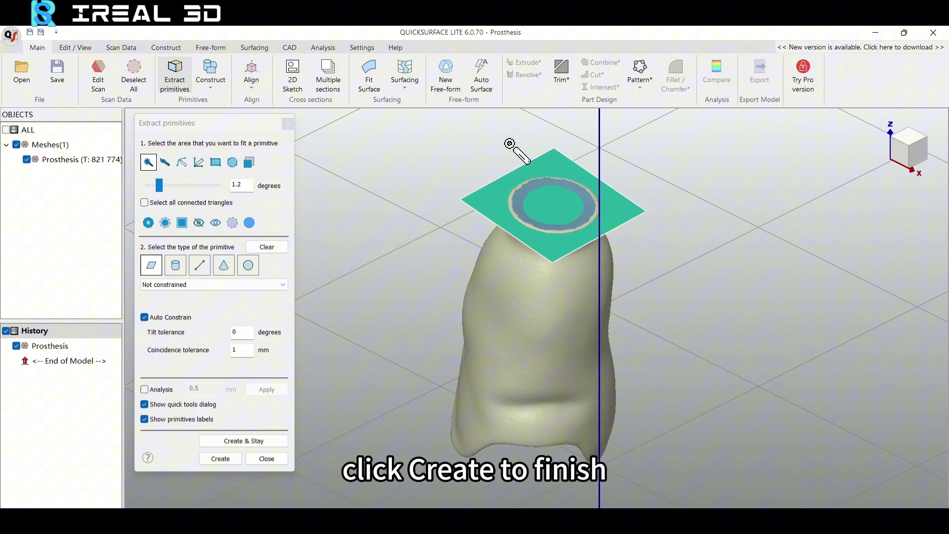
{"action": "left_click", "coordinate": [221, 459]}
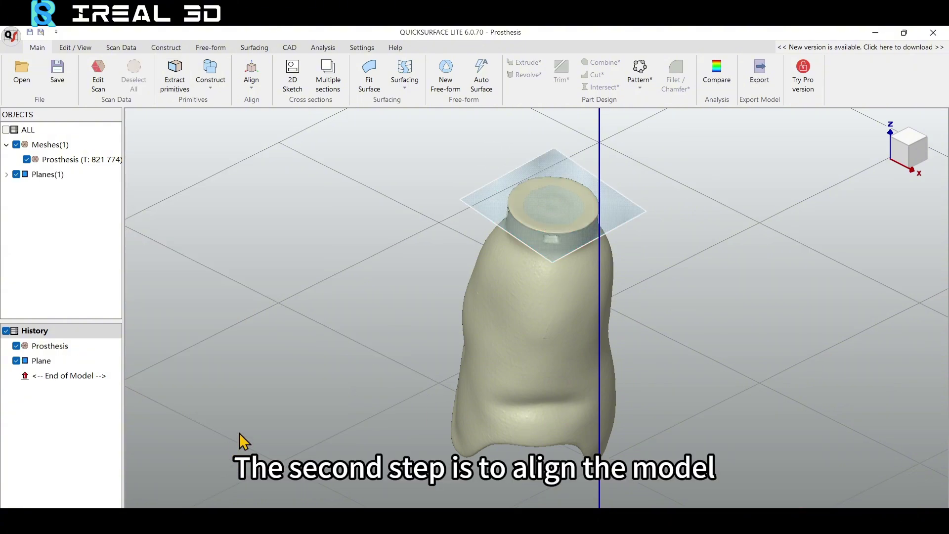
- Align by coordinate system with the fitted plane as primary OXY feature, flipped, and apply
{"action": "left_click", "coordinate": [243, 94]}
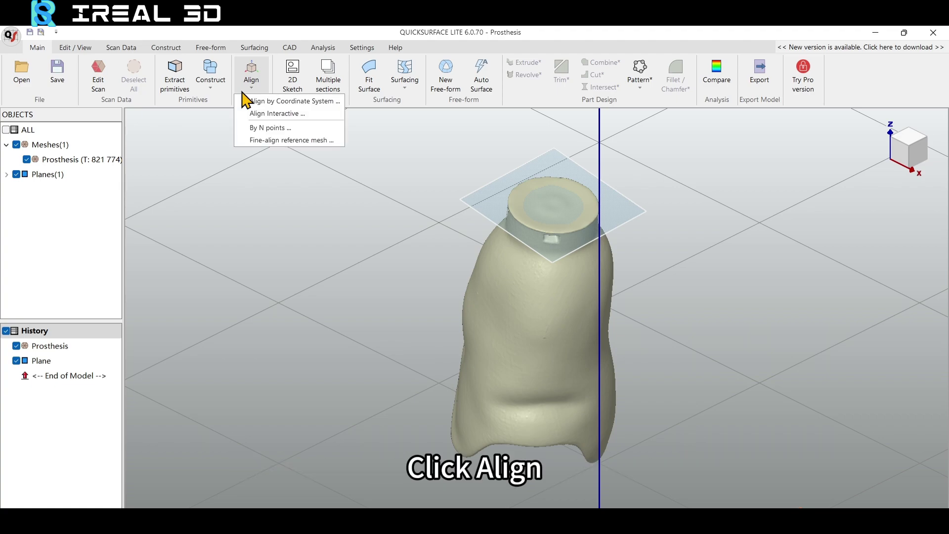
{"action": "left_click", "coordinate": [247, 101]}
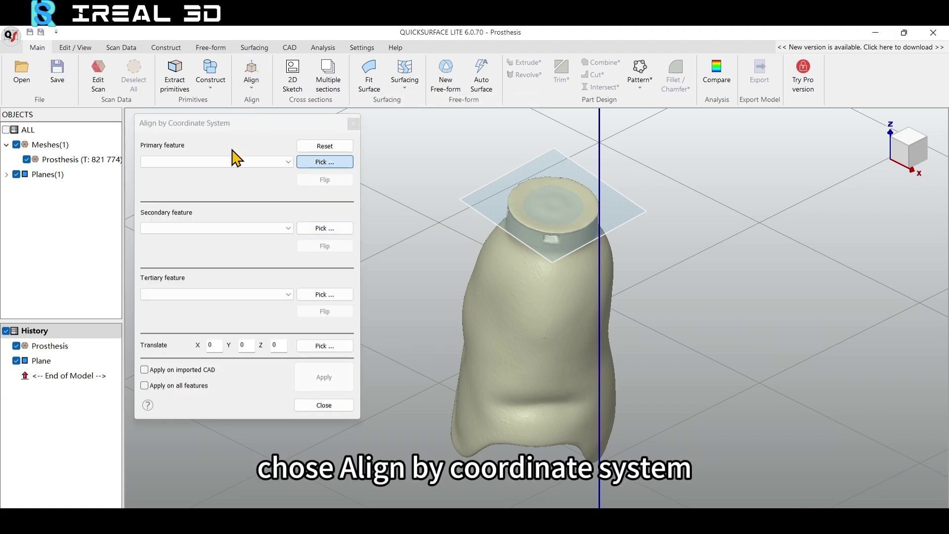
{"action": "left_click", "coordinate": [236, 161]}
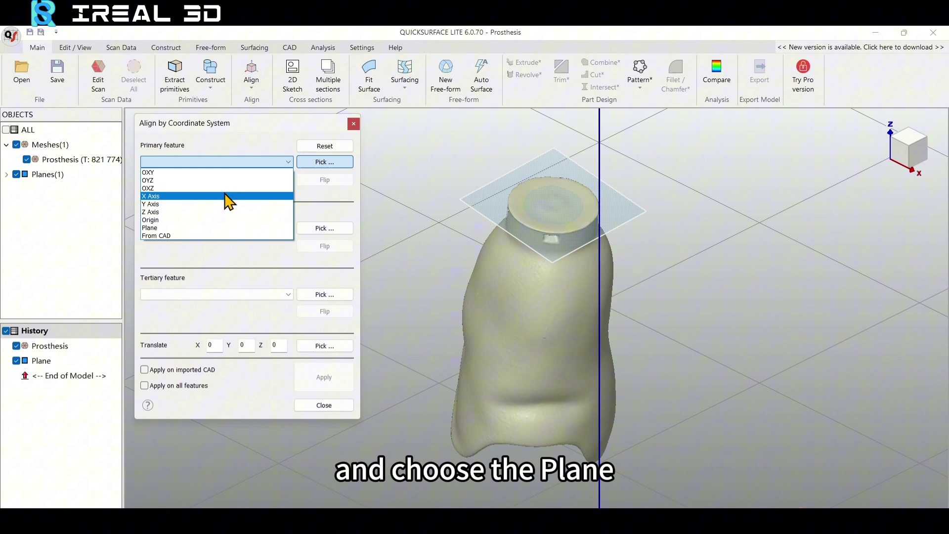
{"action": "left_click", "coordinate": [218, 229]}
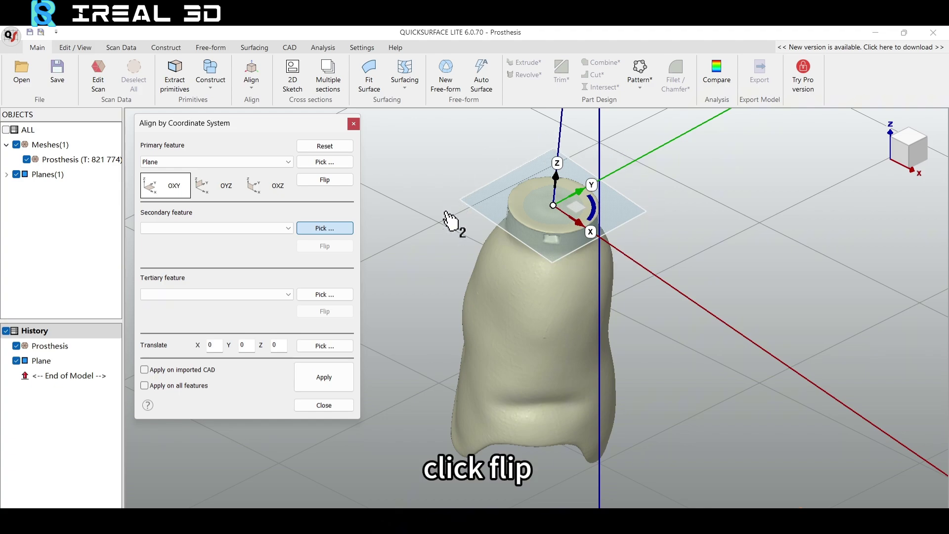
{"action": "left_click", "coordinate": [340, 181]}
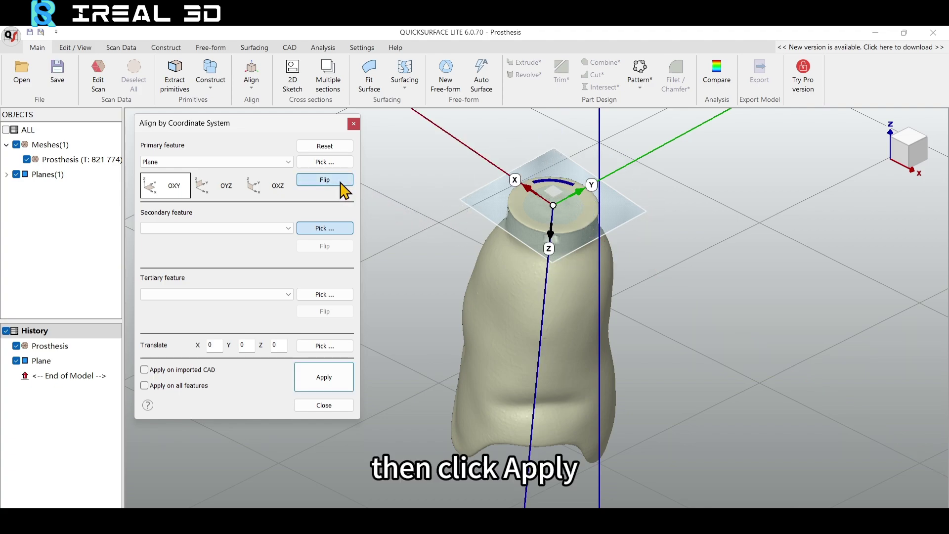
{"action": "left_click", "coordinate": [330, 378]}
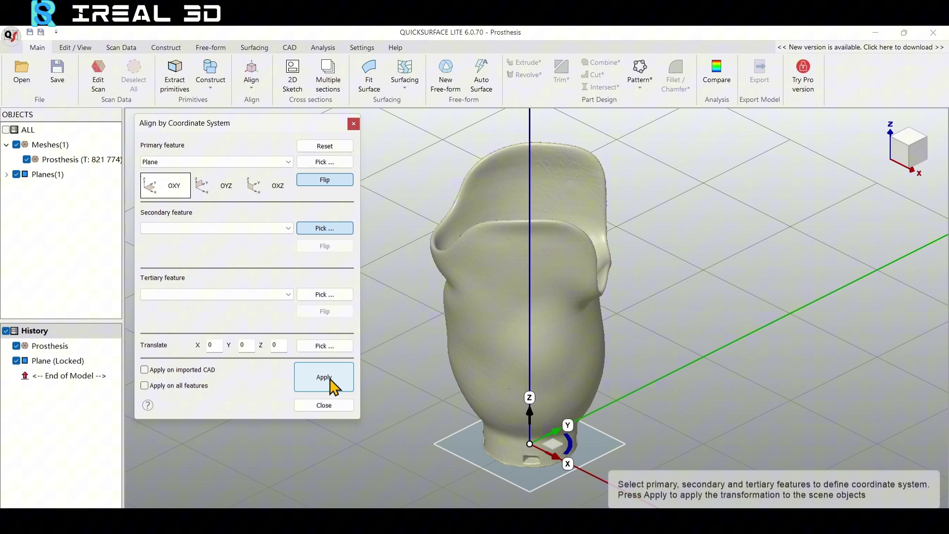
{"action": "left_click", "coordinate": [335, 405]}
{"action": "scroll", "coordinate": [617, 411], "scroll_direction": "down", "scroll_amount": 3}
- Orbit to the socket opening and start a 3D Sketch on the mesh
{"action": "right_click_drag", "start_coordinate": [644, 378], "coordinate": [544, 400]}
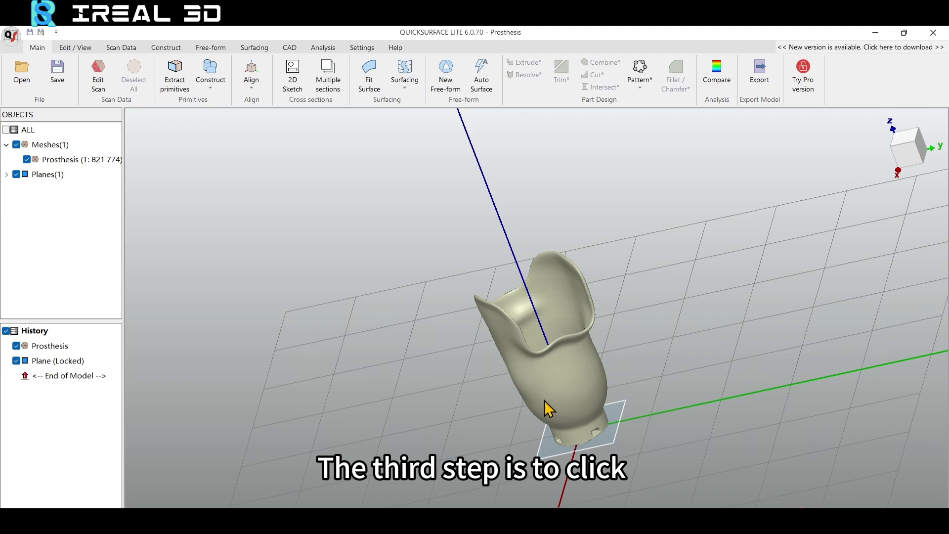
{"action": "left_click", "coordinate": [402, 89]}
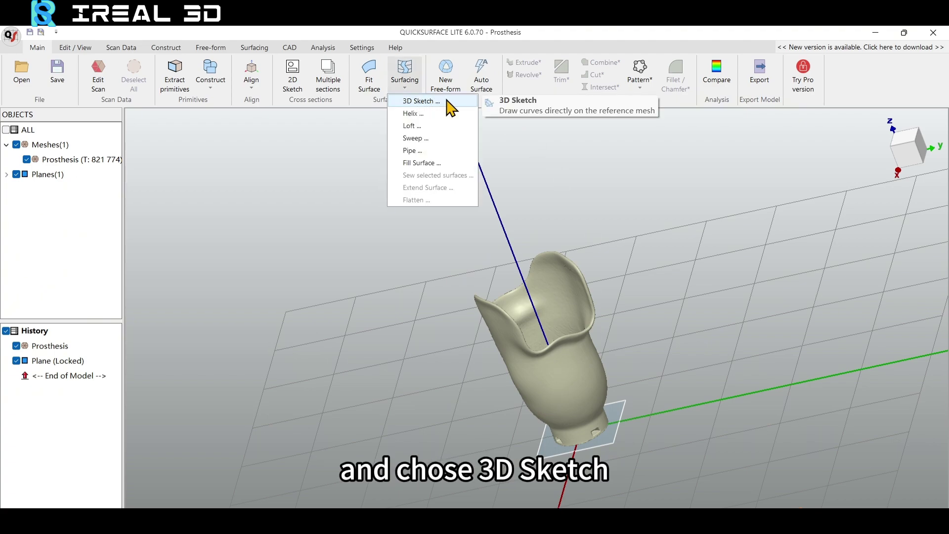
{"action": "left_click", "coordinate": [421, 101]}
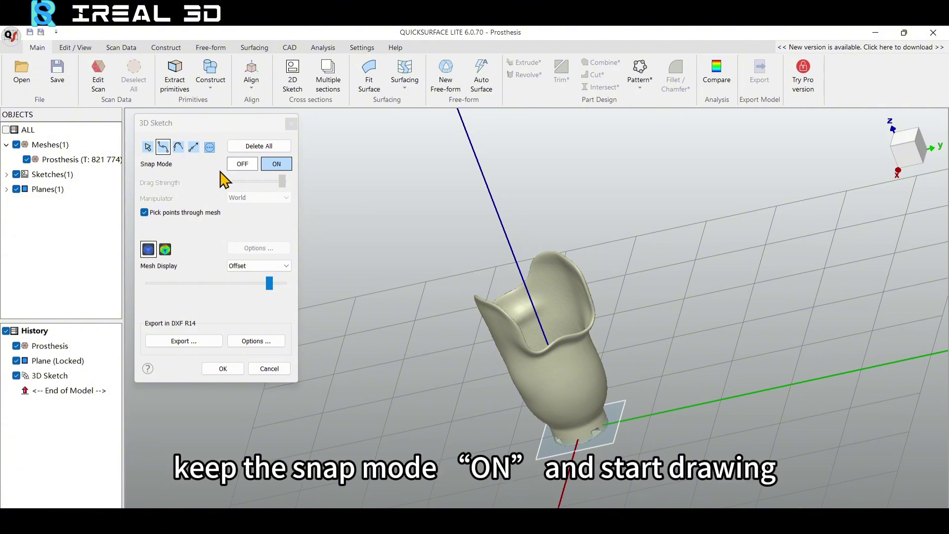
{"action": "scroll", "coordinate": [567, 367], "scroll_direction": "down", "scroll_amount": 3}
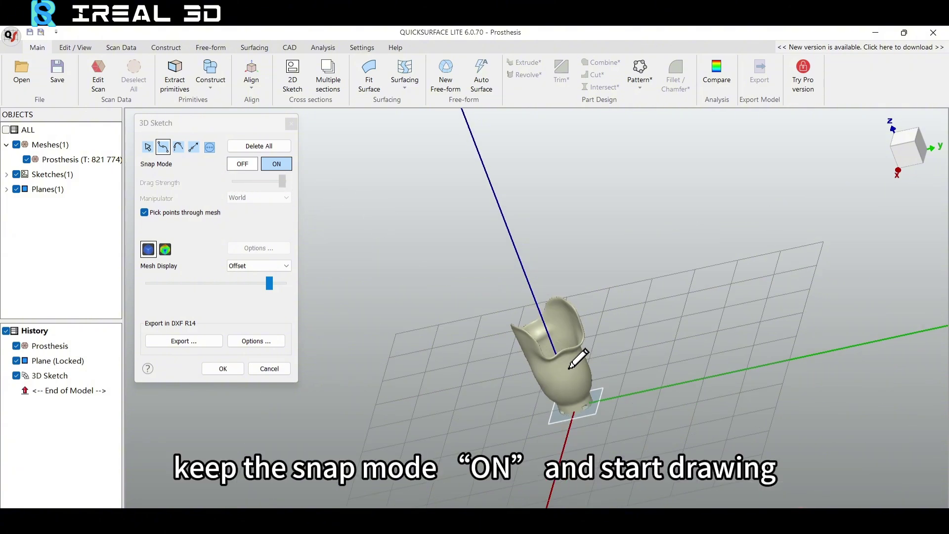
{"action": "scroll", "coordinate": [568, 352], "scroll_direction": "up", "scroll_amount": 8}
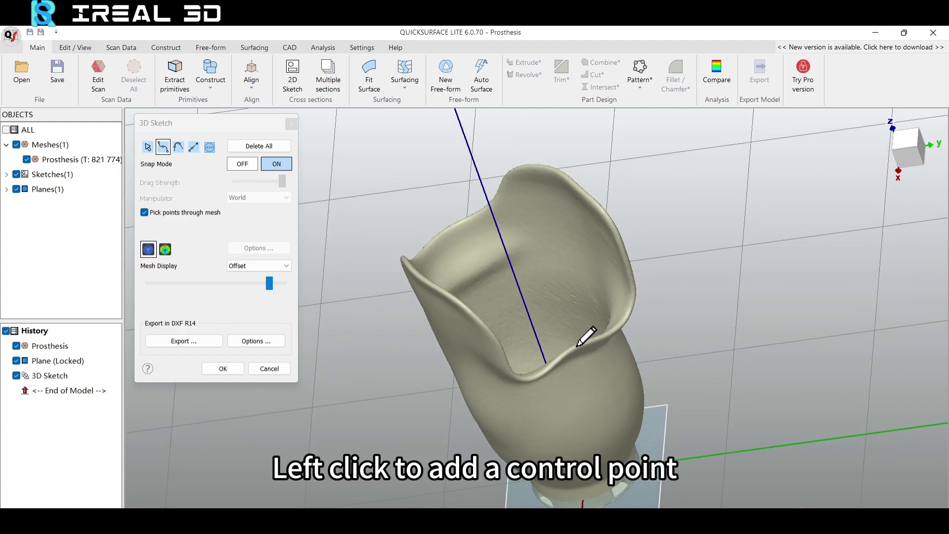
- Place spline points up the near rim, over the top, and along the far edge
{"action": "left_click", "coordinate": [576, 346]}
{"action": "left_click", "coordinate": [621, 327]}
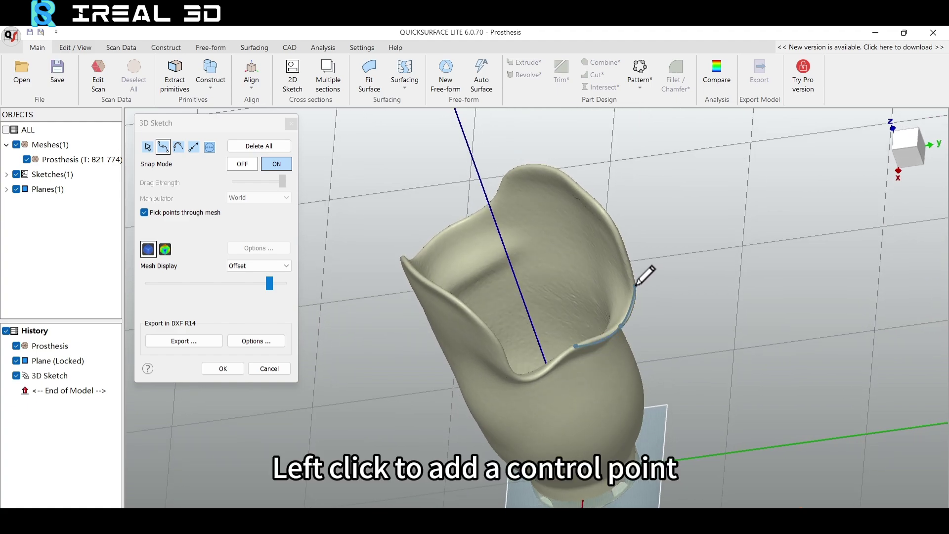
{"action": "left_click", "coordinate": [634, 285]}
{"action": "left_click", "coordinate": [620, 237]}
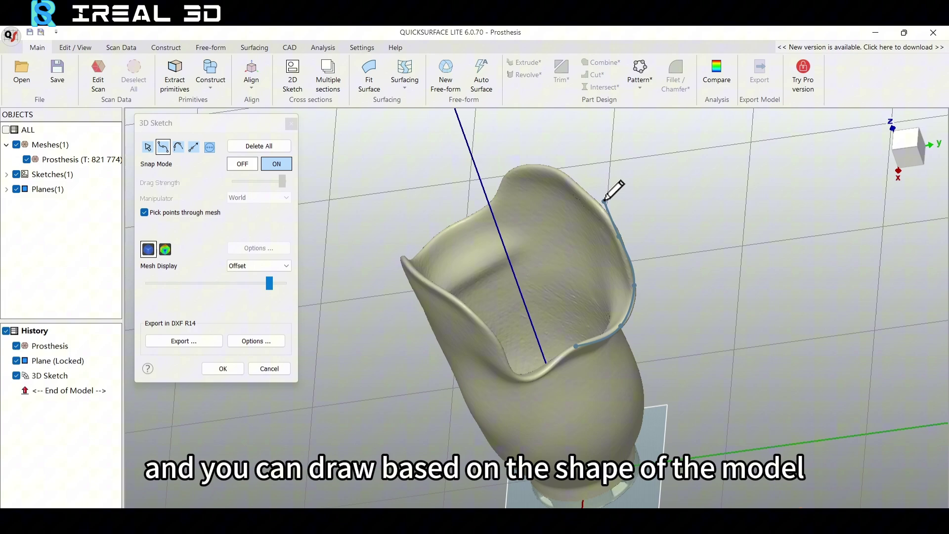
{"action": "left_click", "coordinate": [591, 197]}
{"action": "left_click", "coordinate": [547, 168]}
{"action": "right_click_drag", "start_coordinate": [561, 168], "coordinate": [562, 170]}
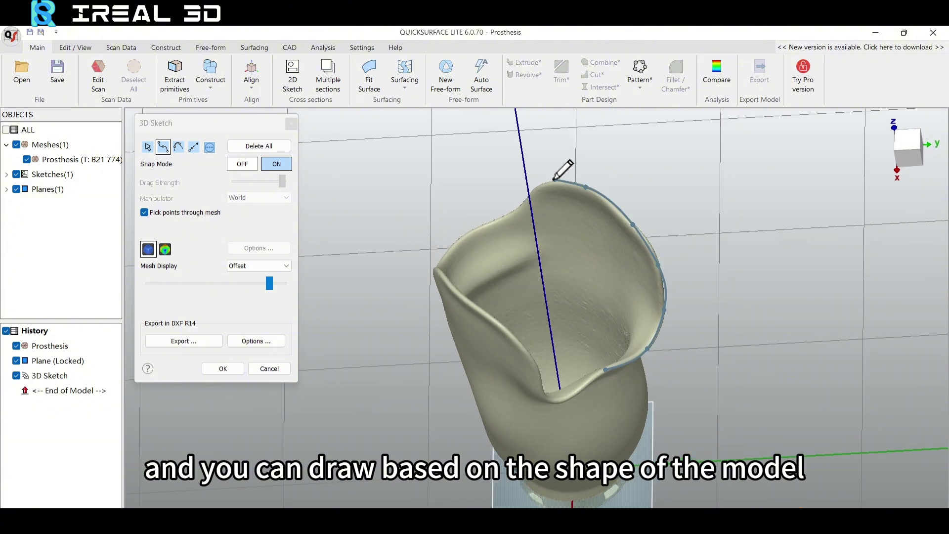
{"action": "left_click", "coordinate": [549, 182]}
{"action": "left_click", "coordinate": [529, 196]}
{"action": "left_click", "coordinate": [502, 218]}
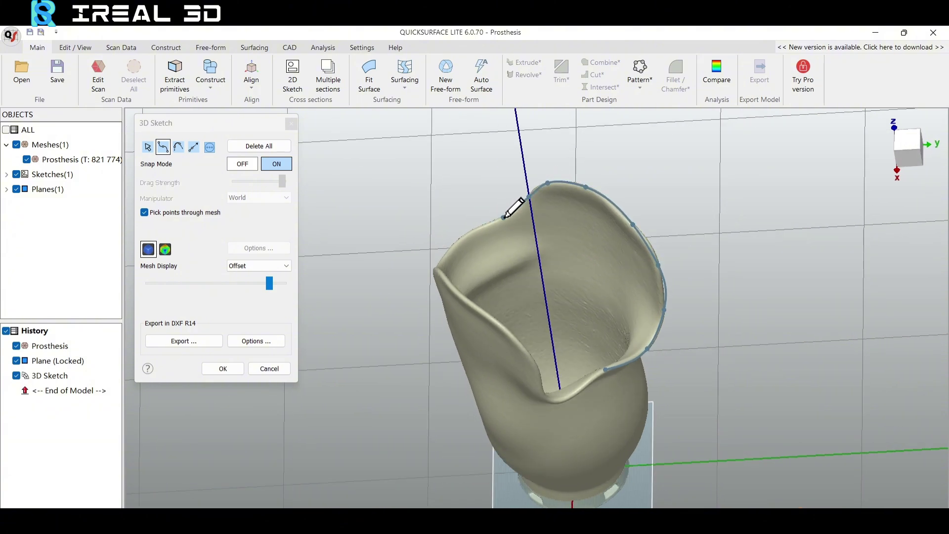
- Orbit to the lower rim, add the final points, and confirm the 3D sketch with OK
{"action": "right_click_drag", "start_coordinate": [504, 217], "coordinate": [504, 180]}
{"action": "right_click_drag", "start_coordinate": [543, 228], "coordinate": [500, 212]}
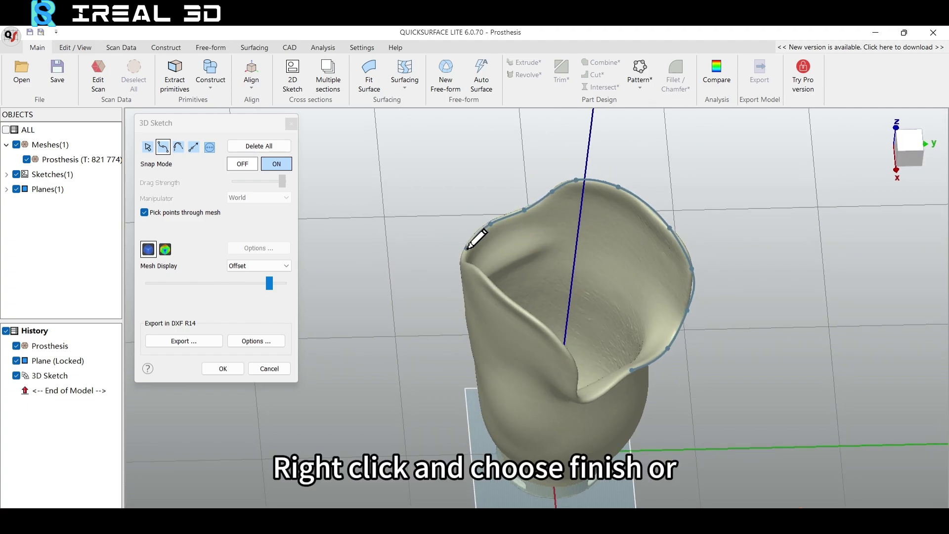
{"action": "right_click_drag", "start_coordinate": [469, 245], "coordinate": [511, 349]}
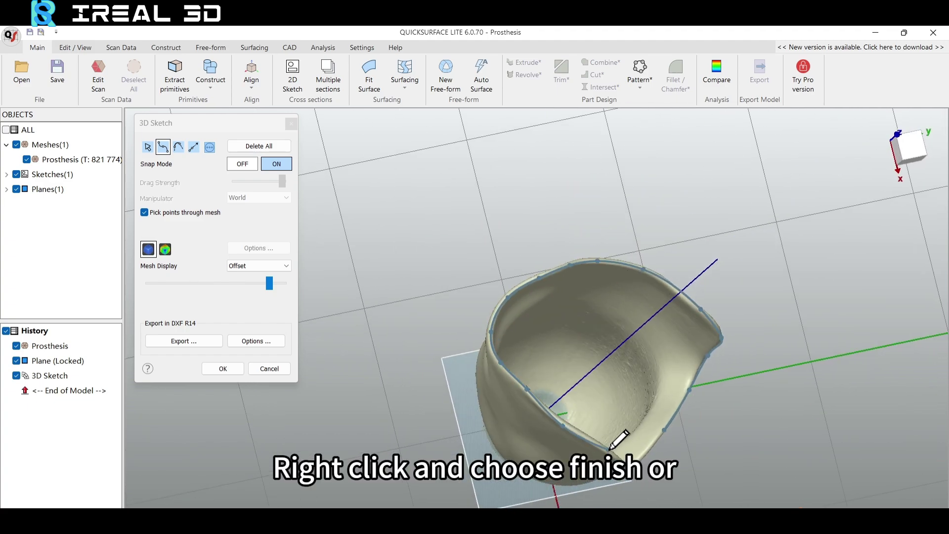
{"action": "right_click_drag", "start_coordinate": [611, 447], "coordinate": [529, 318]}
{"action": "right_click_drag", "start_coordinate": [550, 362], "coordinate": [482, 352]}
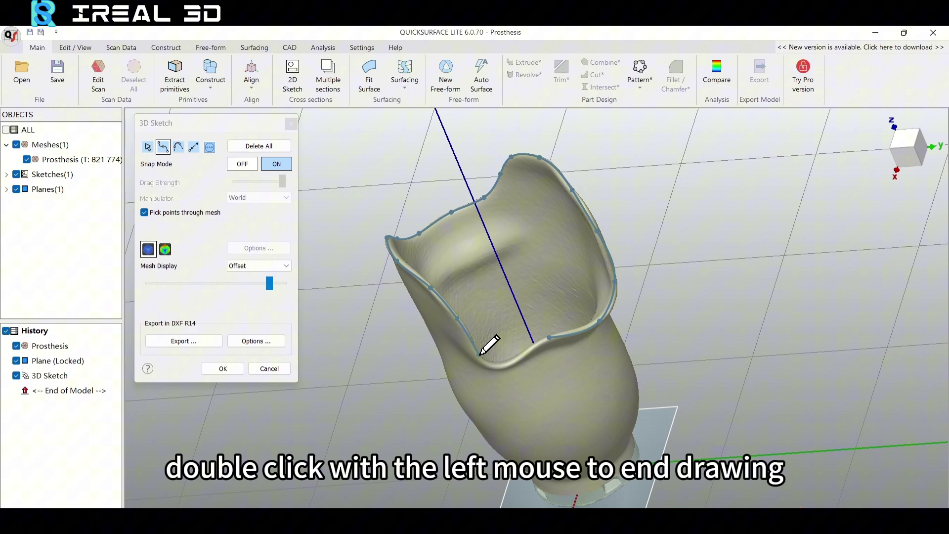
{"action": "left_click", "coordinate": [479, 354]}
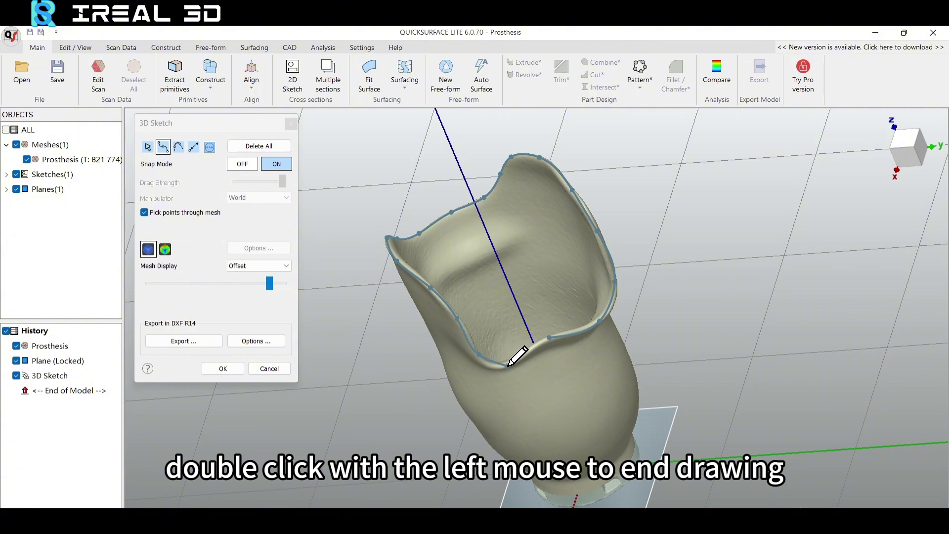
{"action": "left_click", "coordinate": [548, 340]}
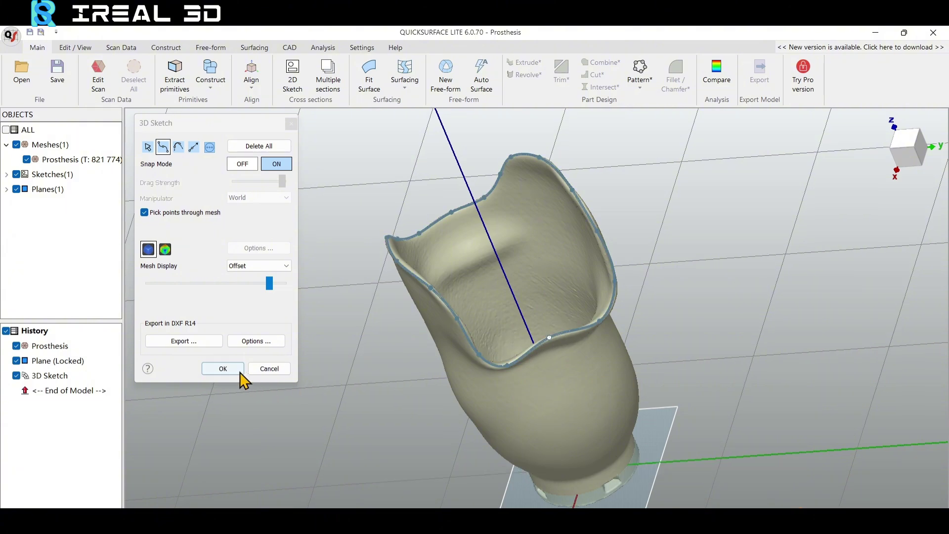
{"action": "left_click", "coordinate": [223, 368]}
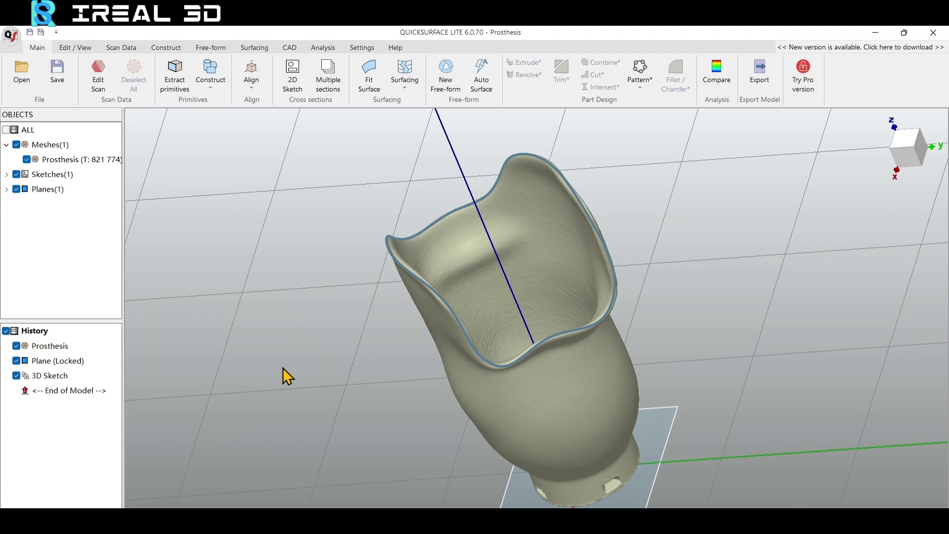
- Reopen the rim curve and drag a control point slightly lower onto the edge, then confirm
{"action": "double_click", "coordinate": [473, 339]}
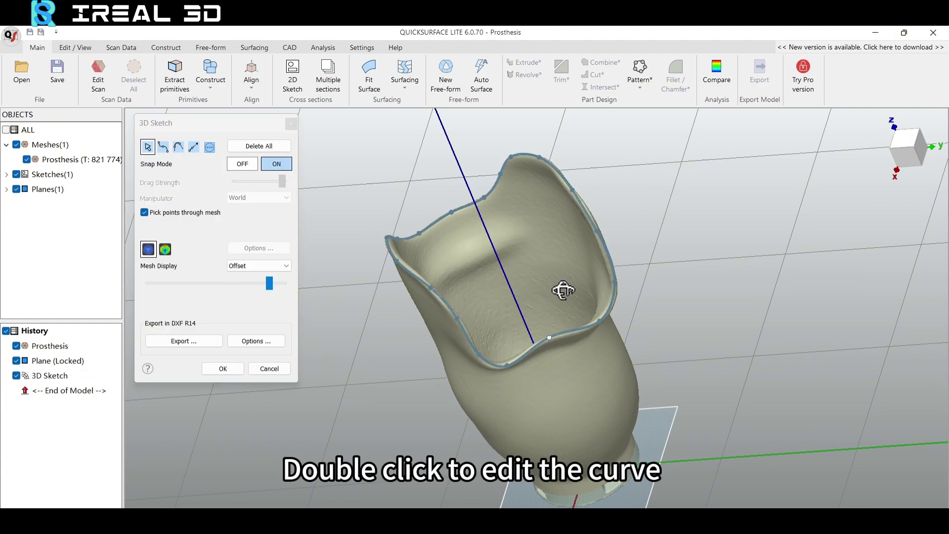
{"action": "mouse_move", "coordinate": [563, 290]}
{"action": "right_mouse_down"}
{"action": "mouse_move", "coordinate": [523, 317]}
{"action": "mouse_move", "coordinate": [570, 216]}
{"action": "right_mouse_up"}
{"action": "scroll", "coordinate": [538, 218], "scroll_direction": "up", "scroll_amount": 5}
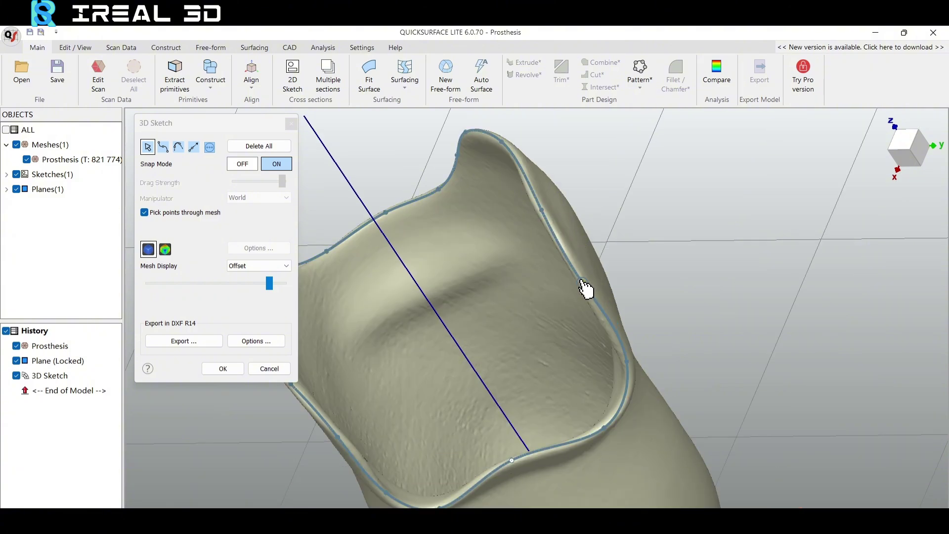
{"action": "left_click_drag", "start_coordinate": [583, 282], "coordinate": [584, 287]}
{"action": "right_click_drag", "start_coordinate": [591, 290], "coordinate": [403, 333]}
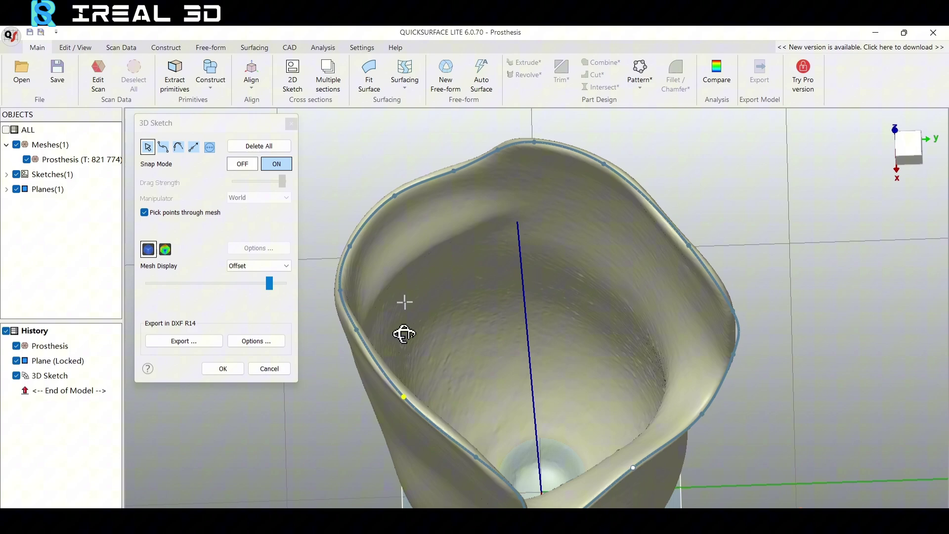
{"action": "left_click", "coordinate": [236, 372]}
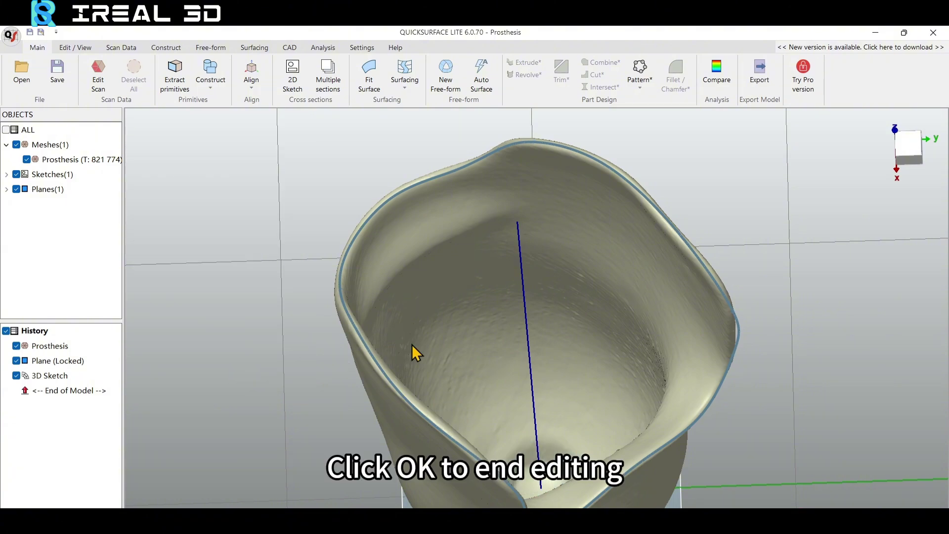
- Rotate the model upright to review the finished curve and open the application menu
{"action": "scroll", "coordinate": [414, 351], "scroll_direction": "down", "scroll_amount": 4}
{"action": "right_click_drag", "start_coordinate": [451, 389], "coordinate": [377, 310]}
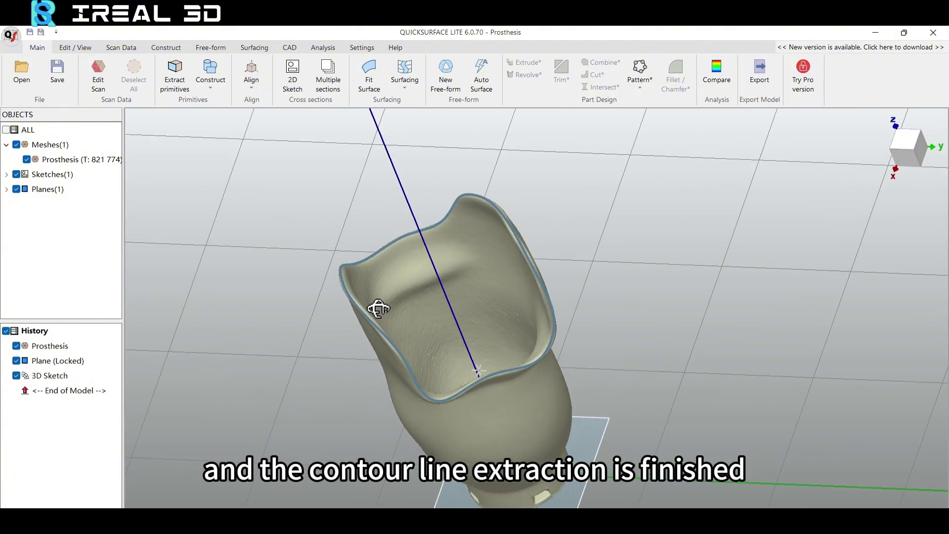
{"action": "right_click_drag", "start_coordinate": [483, 434], "coordinate": [417, 405]}
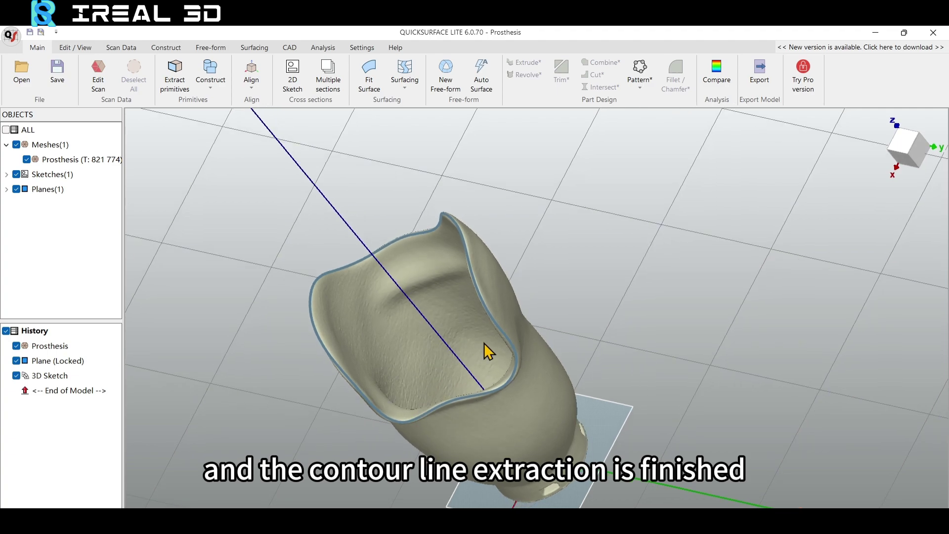
{"action": "right_click_drag", "start_coordinate": [541, 320], "coordinate": [376, 207]}
{"action": "left_click", "coordinate": [11, 36]}
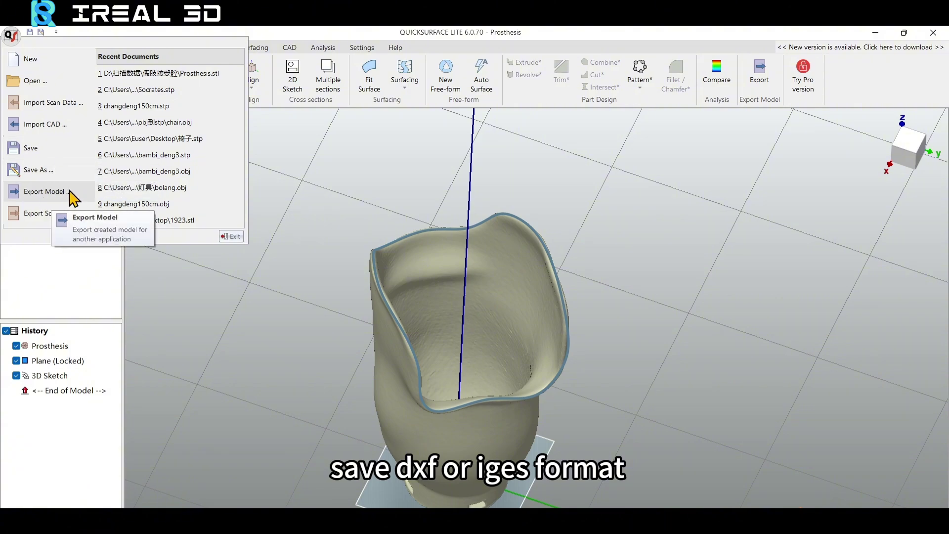
- Start Export Model and set the file type to AutoCAD Drawing Exchange (*.dxf)
{"action": "left_click", "coordinate": [84, 195]}
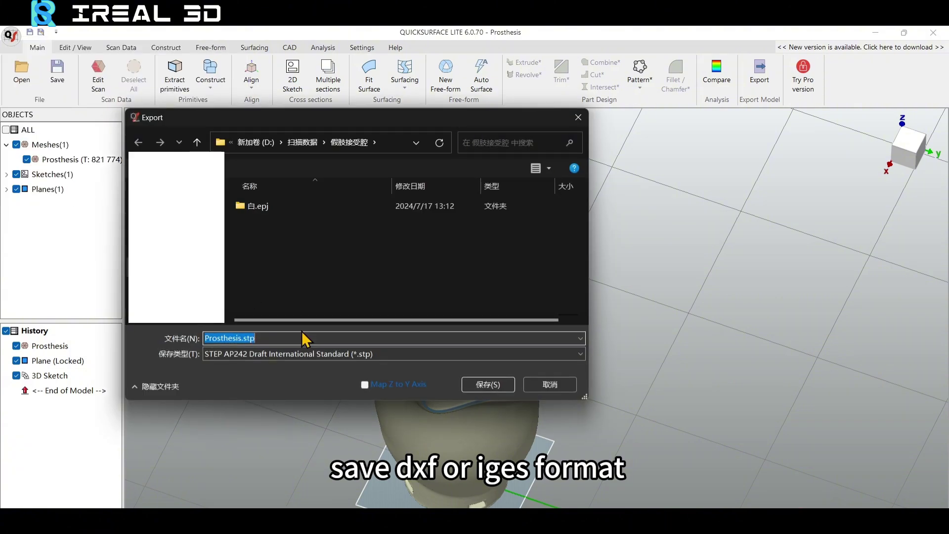
{"action": "left_click", "coordinate": [334, 354]}
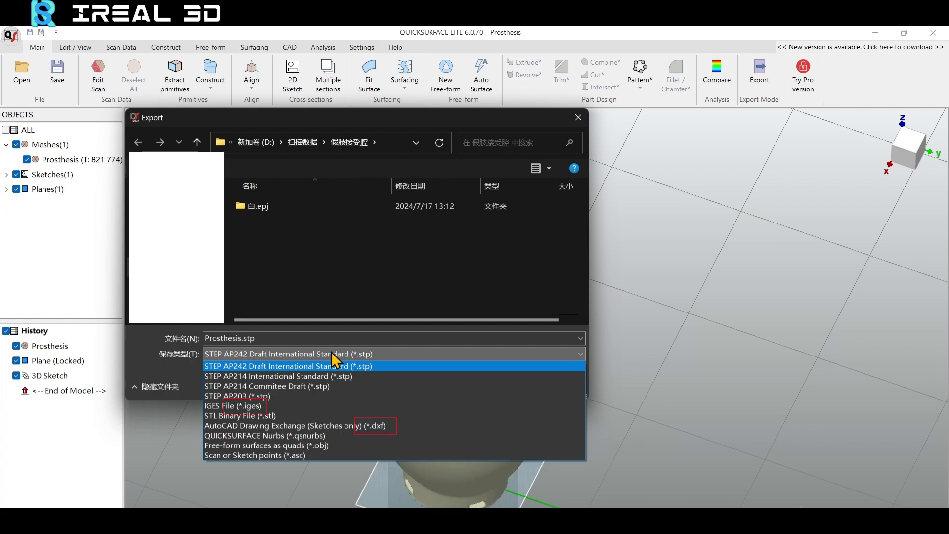
{"action": "left_click", "coordinate": [398, 425]}
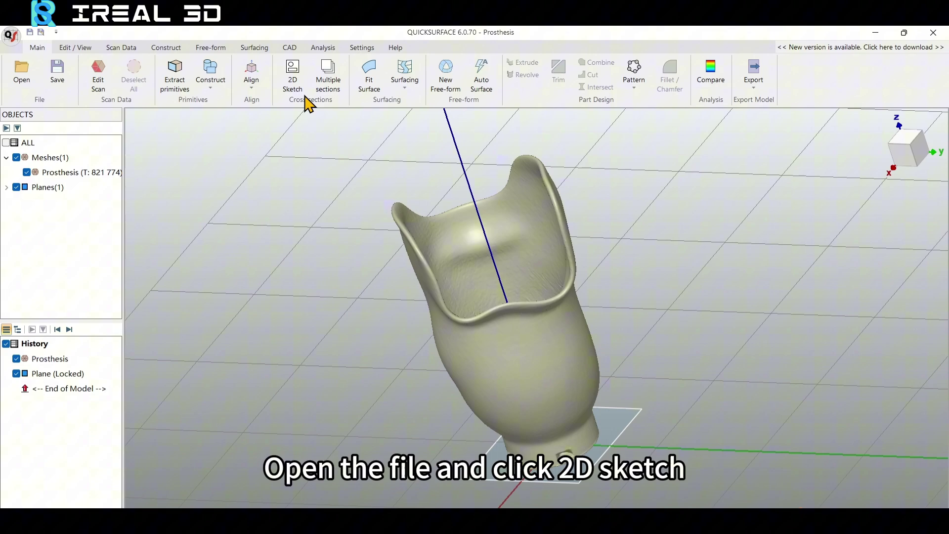
- Begin a 2D sketch on the OXY plane with Outline Mesh enabled
{"action": "left_click", "coordinate": [305, 87]}
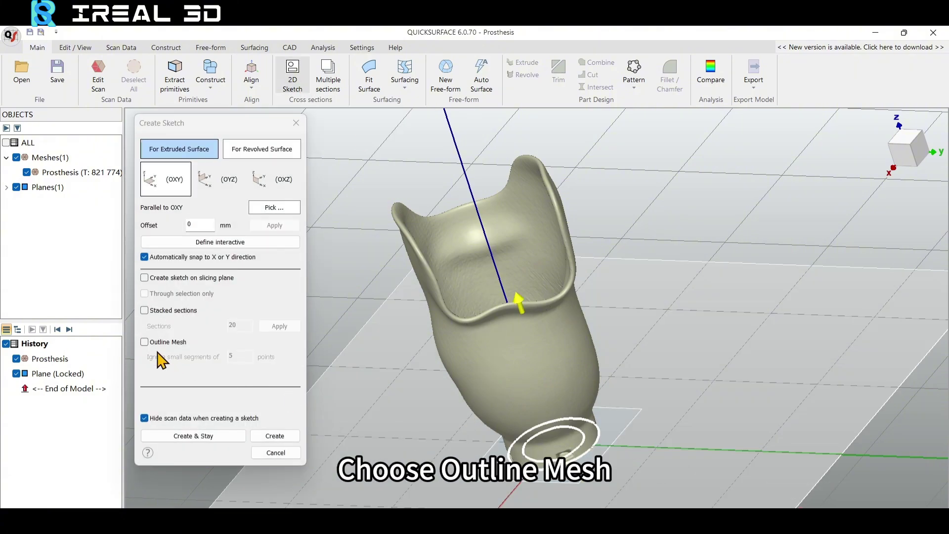
{"action": "left_click", "coordinate": [145, 344]}
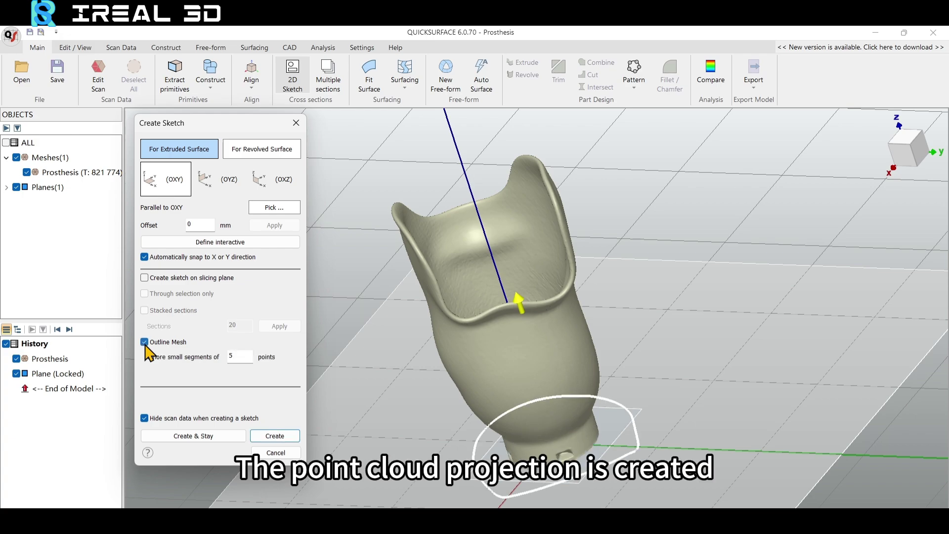
- Create the sketch and trace a free-form curve down the left and around the bottom of the outline
{"action": "left_click", "coordinate": [269, 437]}
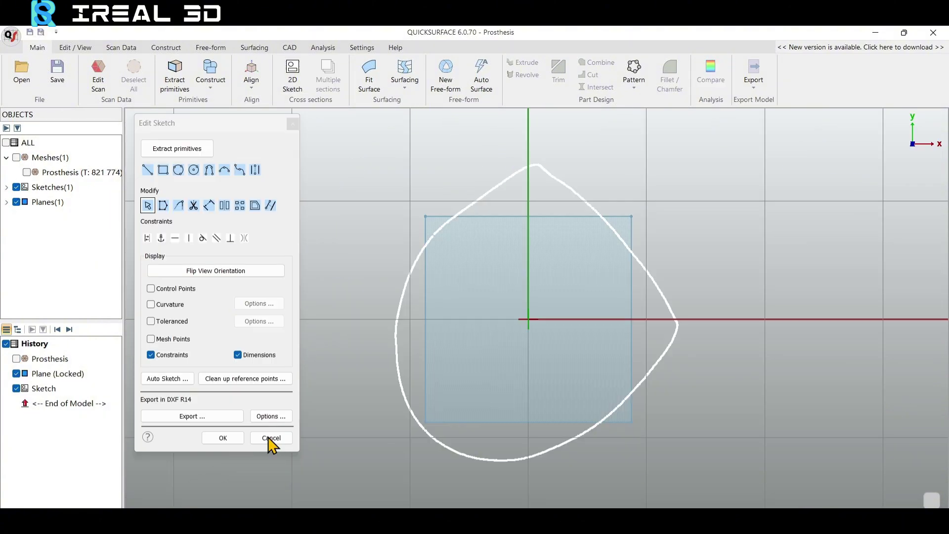
{"action": "left_click", "coordinate": [239, 171]}
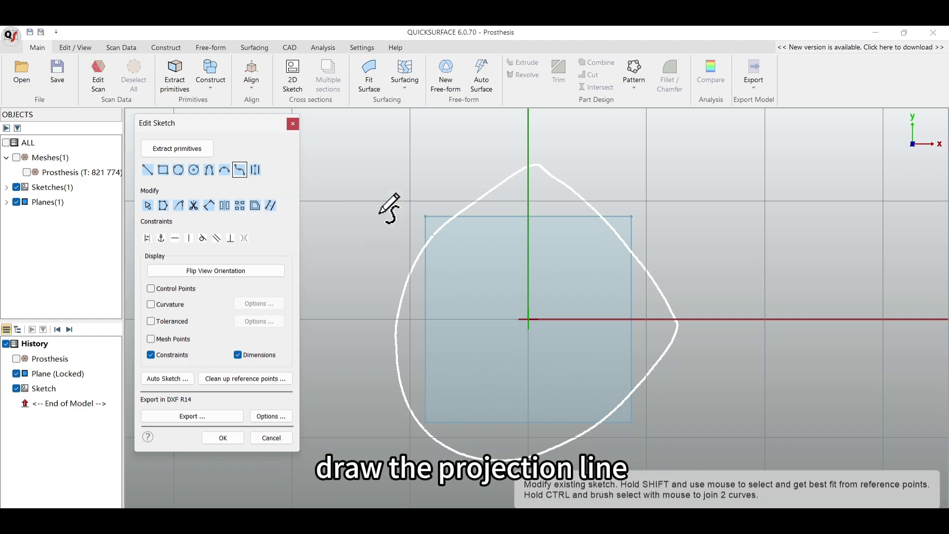
{"action": "left_click", "coordinate": [524, 169]}
{"action": "left_click", "coordinate": [503, 183]}
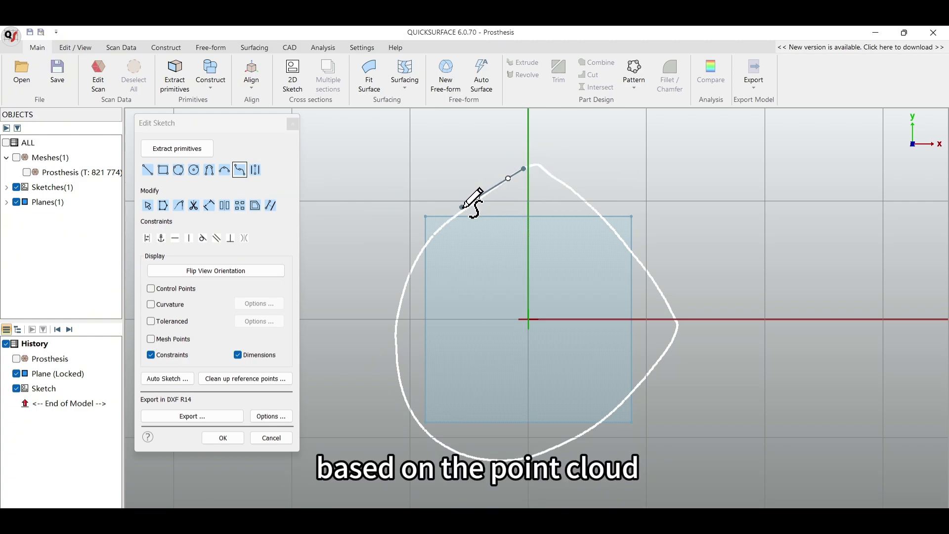
{"action": "left_click", "coordinate": [440, 226]}
{"action": "left_click", "coordinate": [414, 264]}
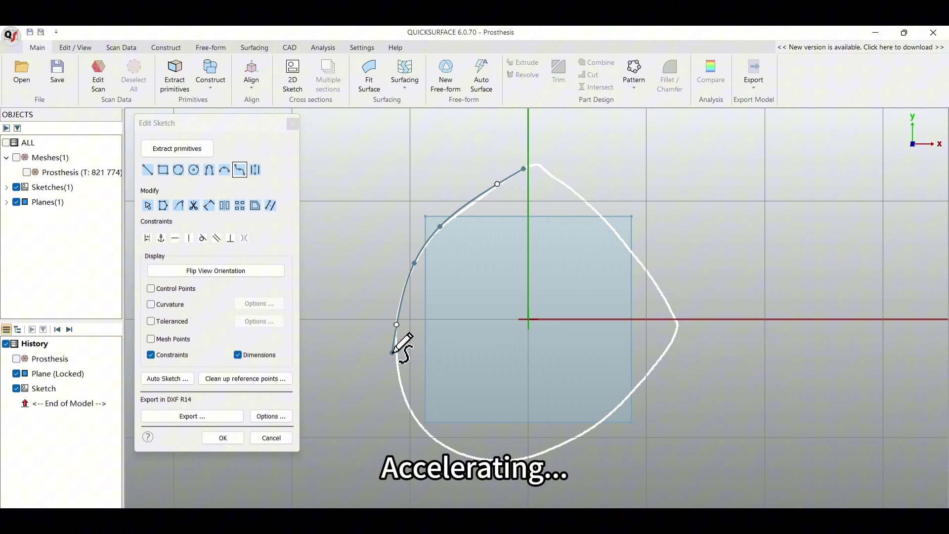
{"action": "left_click", "coordinate": [396, 354]}
{"action": "left_click", "coordinate": [403, 394]}
{"action": "left_click", "coordinate": [415, 420]}
{"action": "left_click", "coordinate": [475, 459]}
- Continue the curve up the right side of the outline and close it at the start point
{"action": "left_click", "coordinate": [545, 454]}
{"action": "left_click", "coordinate": [618, 409]}
{"action": "left_click", "coordinate": [670, 347]}
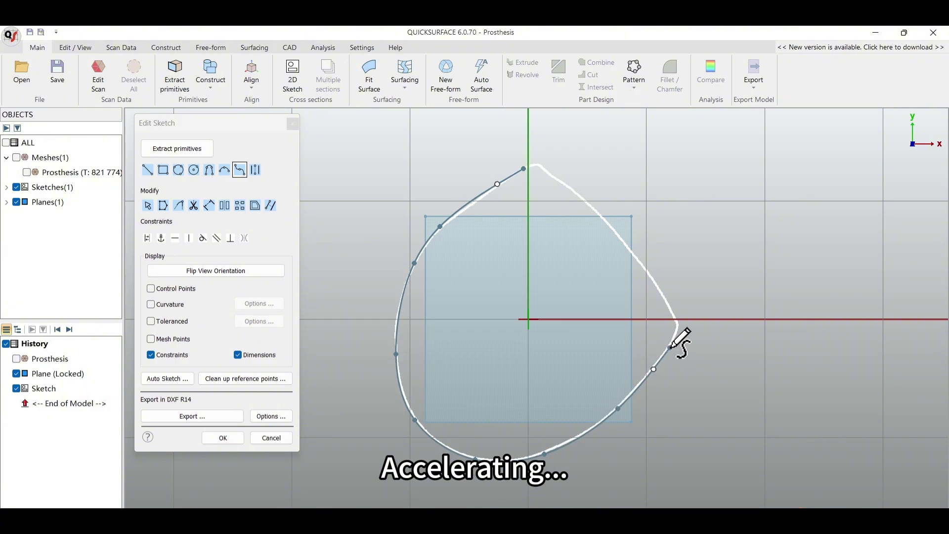
{"action": "left_click", "coordinate": [673, 338]}
{"action": "left_click", "coordinate": [677, 325]}
{"action": "left_click", "coordinate": [672, 310]}
{"action": "left_click", "coordinate": [637, 262]}
{"action": "left_click", "coordinate": [599, 214]}
{"action": "left_click", "coordinate": [566, 184]}
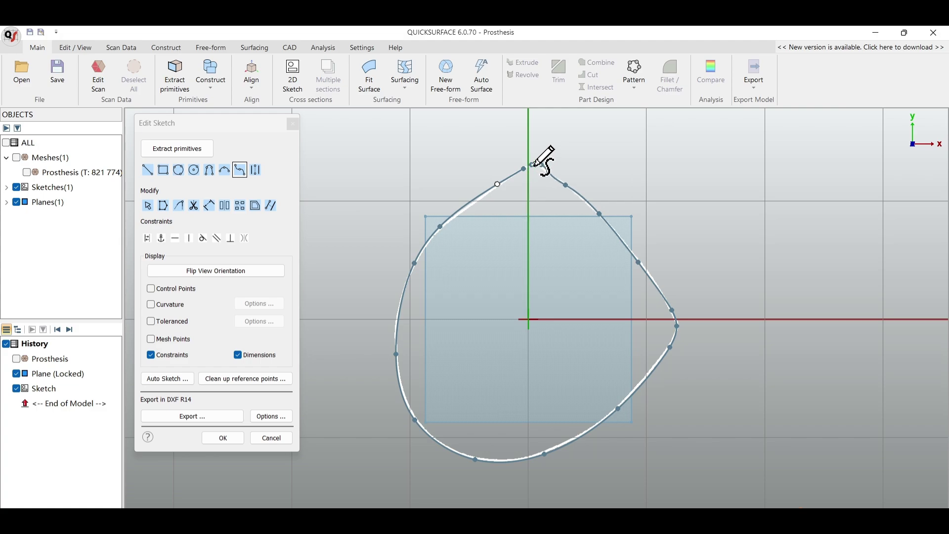
{"action": "left_click", "coordinate": [541, 164]}
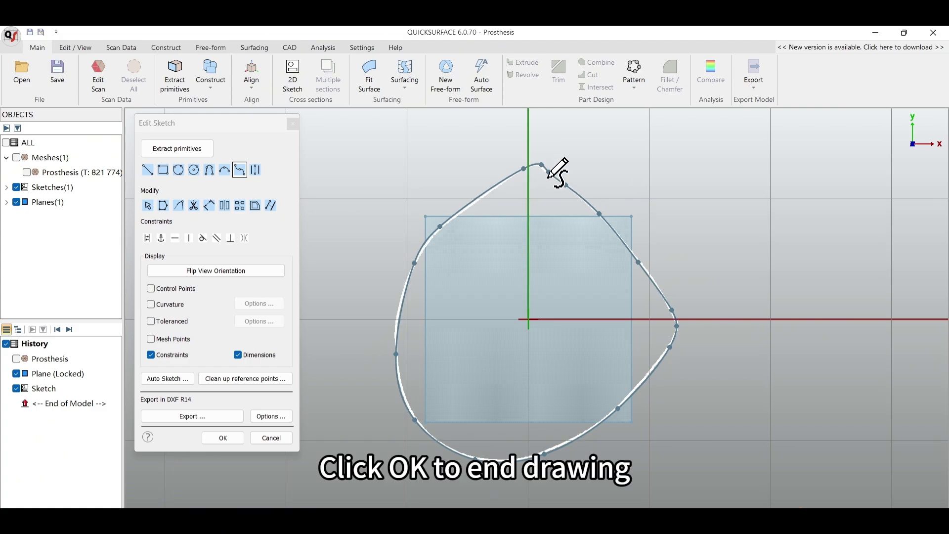
- Confirm the 2D sketch and reopen it for editing
{"action": "left_click", "coordinate": [223, 438]}
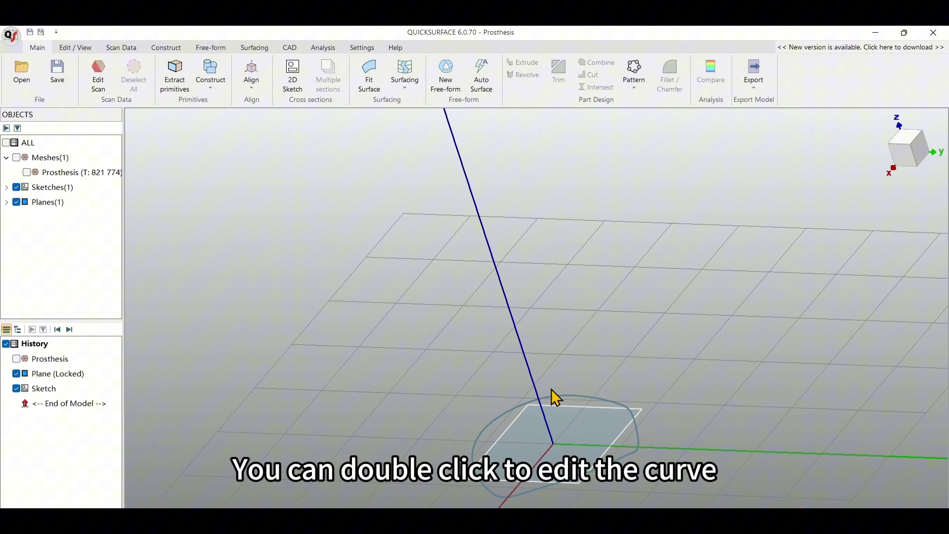
{"action": "double_click", "coordinate": [577, 483]}
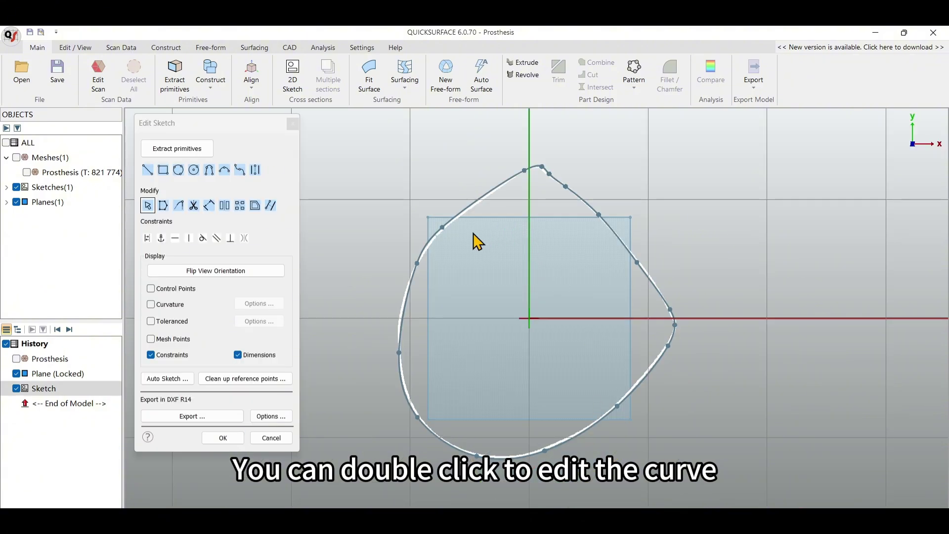
{"action": "scroll", "coordinate": [464, 241], "scroll_direction": "down", "scroll_amount": 2}
{"action": "scroll", "coordinate": [461, 240], "scroll_direction": "up", "scroll_amount": 5}
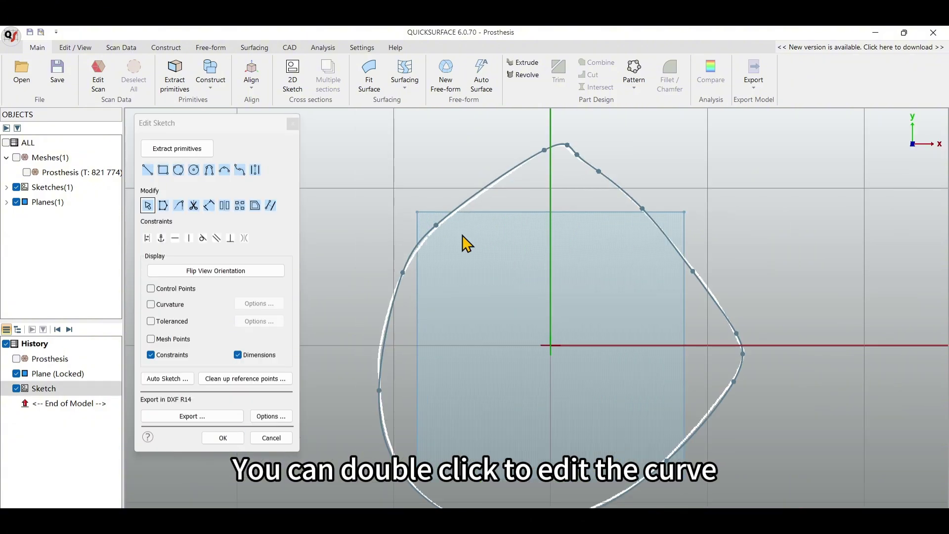
- Rebuild the outline curve with 20 evenly spaced points
{"action": "right_click", "coordinate": [419, 253]}
{"action": "left_click", "coordinate": [528, 378]}
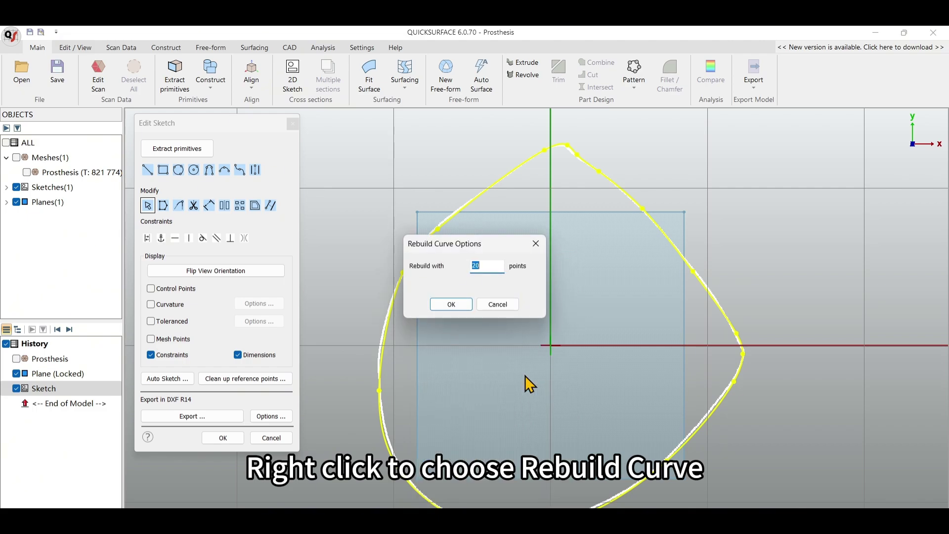
{"action": "left_click", "coordinate": [464, 304]}
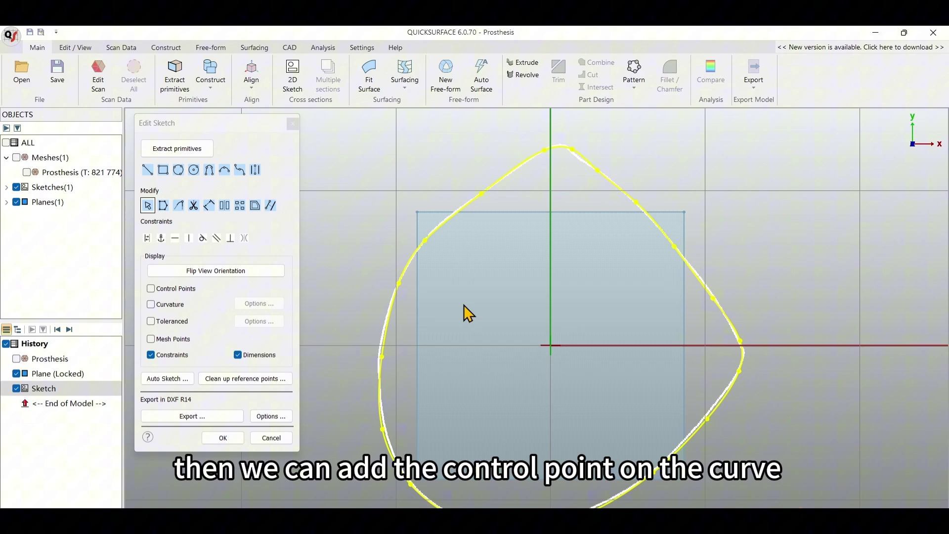
{"action": "left_click", "coordinate": [409, 360]}
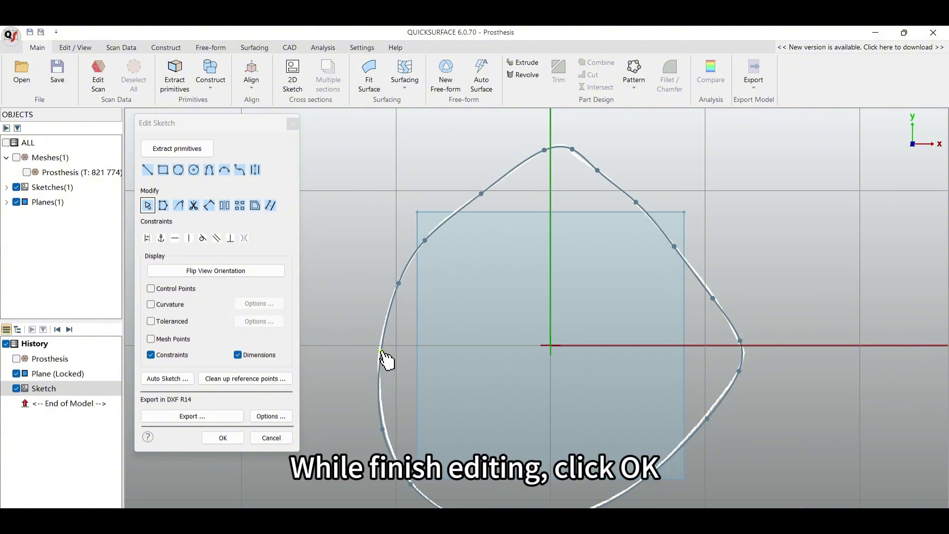